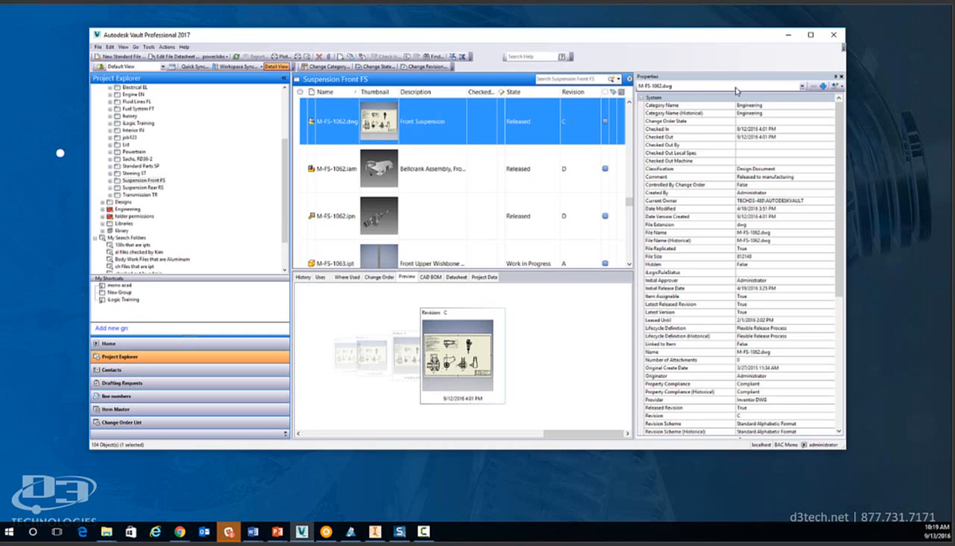
Examine the user-defined properties of M-FS-1062.dwg and the job names offered in the powerJobs Job Dialog, without submitting a job.
{"action": "left_click_drag", "start_coordinate": [825, 144], "coordinate": [825, 268]}
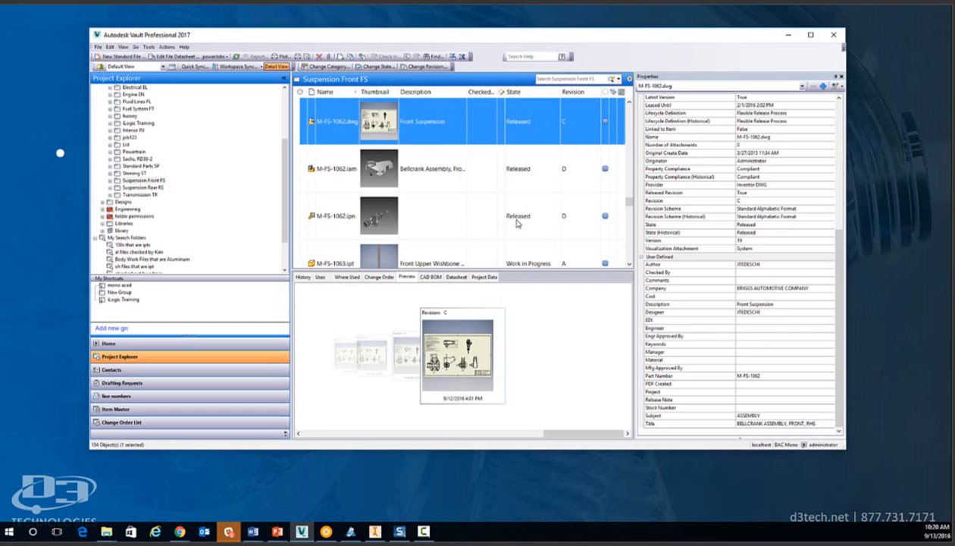
{"action": "left_click", "coordinate": [227, 58]}
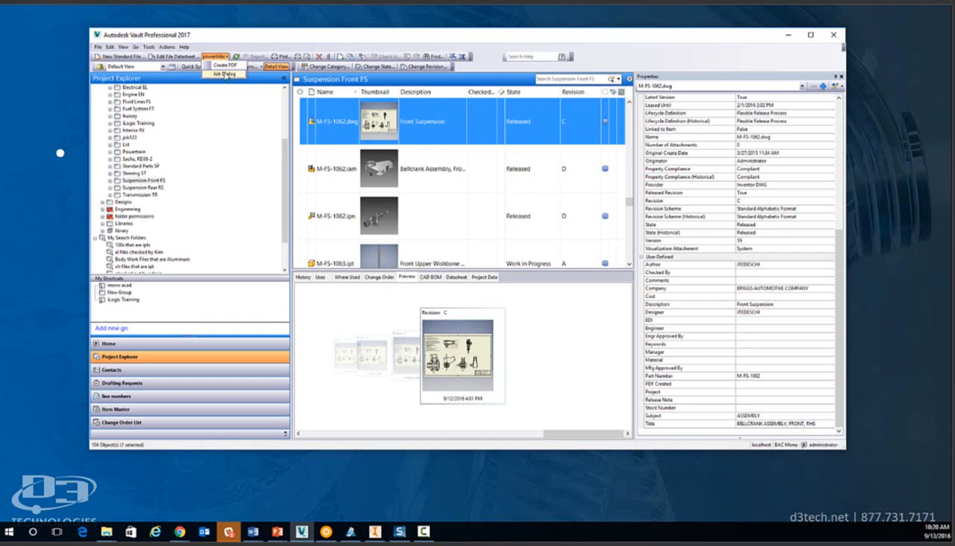
{"action": "left_click", "coordinate": [225, 75]}
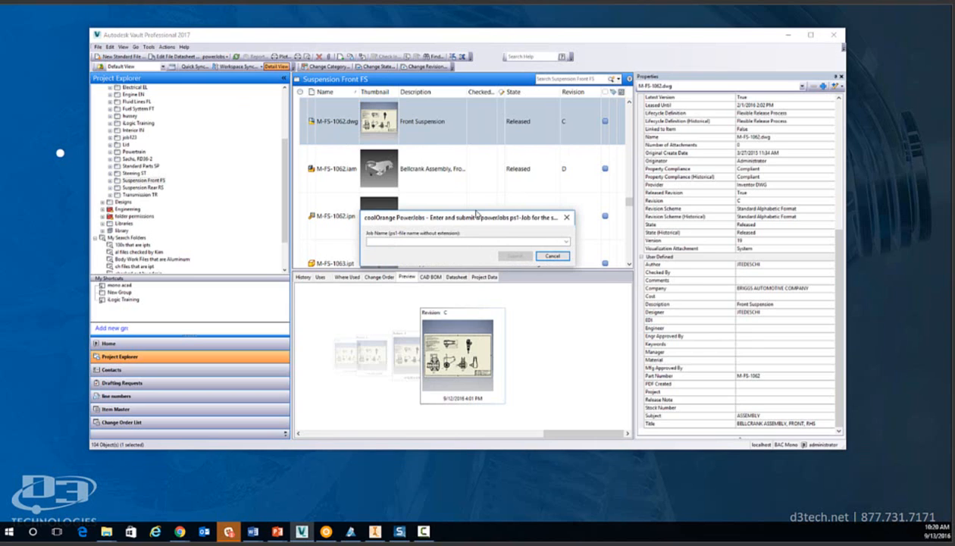
{"action": "left_click", "coordinate": [566, 241]}
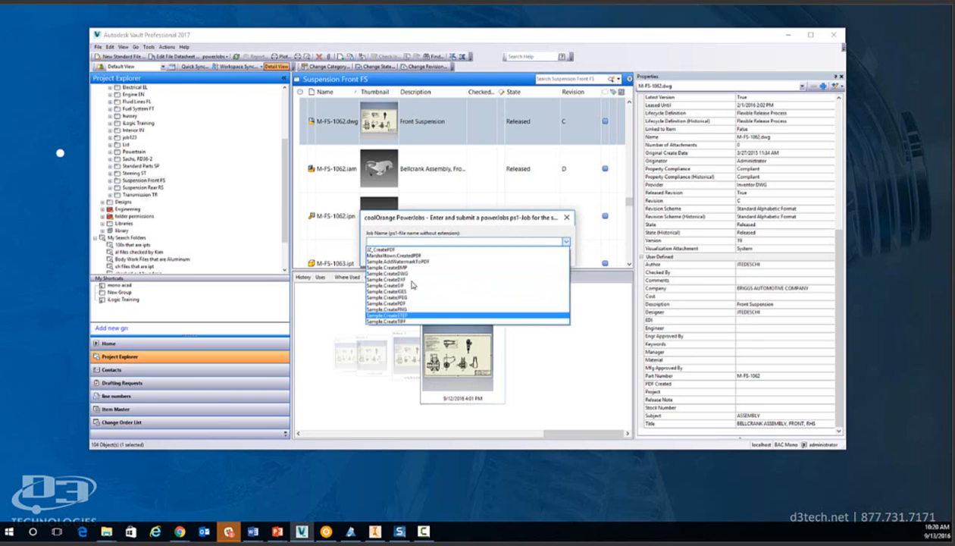
{"action": "left_click", "coordinate": [438, 214]}
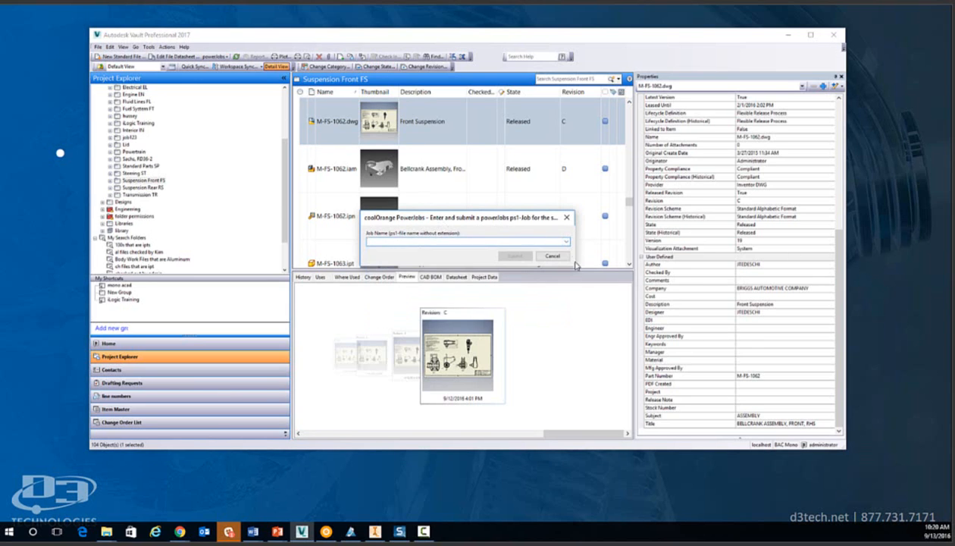
{"action": "left_click", "coordinate": [539, 255]}
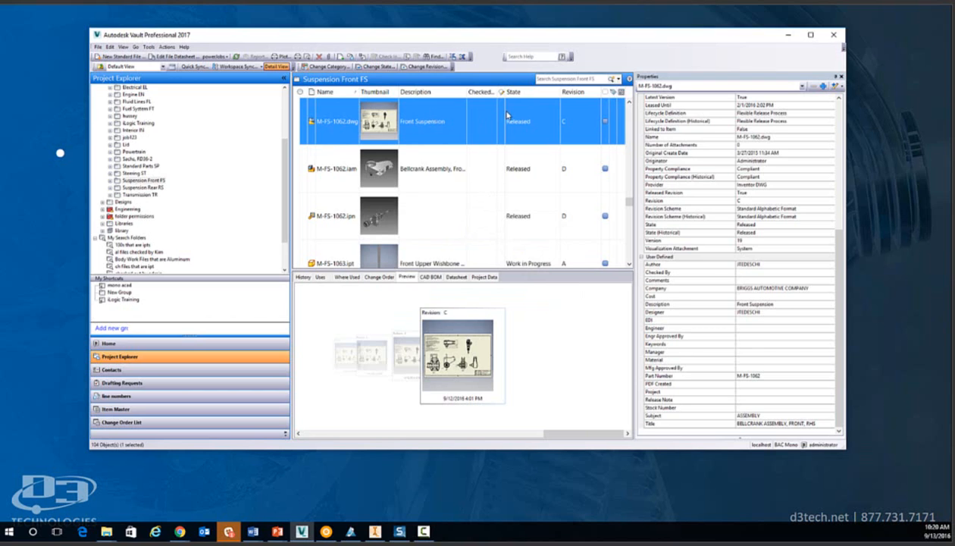
Change the lifecycle state of M-FS-1062.dwg and its related files to Work in Progress.
{"action": "left_click", "coordinate": [367, 68]}
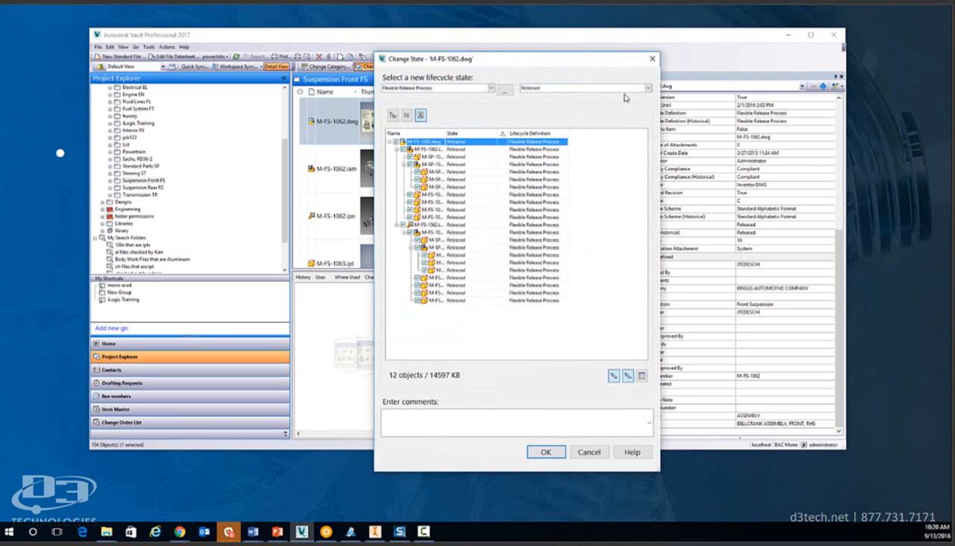
{"action": "left_click", "coordinate": [628, 90]}
{"action": "left_click", "coordinate": [605, 107]}
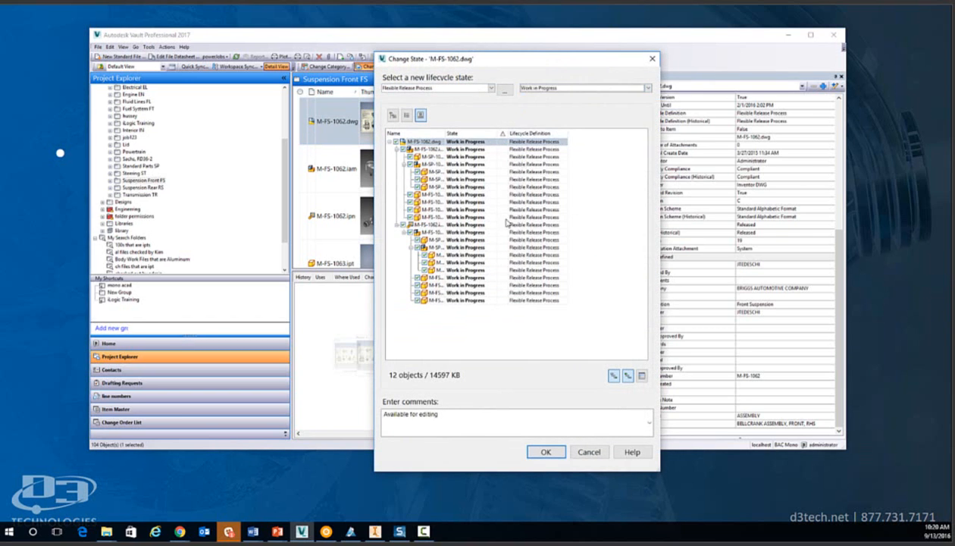
{"action": "left_click", "coordinate": [543, 453]}
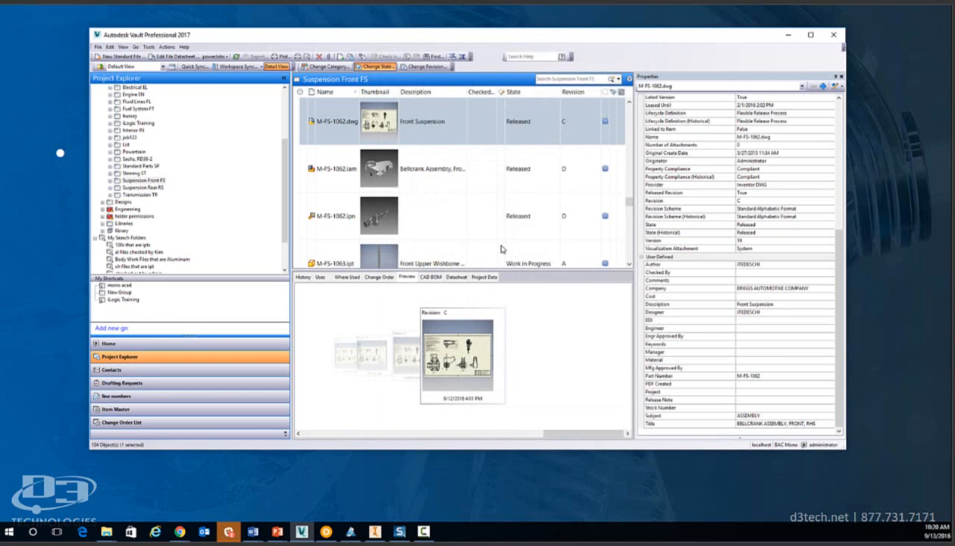
Change the lifecycle state of M-FS-1062.dwg and its related files to Released, keeping the comment "Released to manufacturing".
{"action": "left_click", "coordinate": [522, 129]}
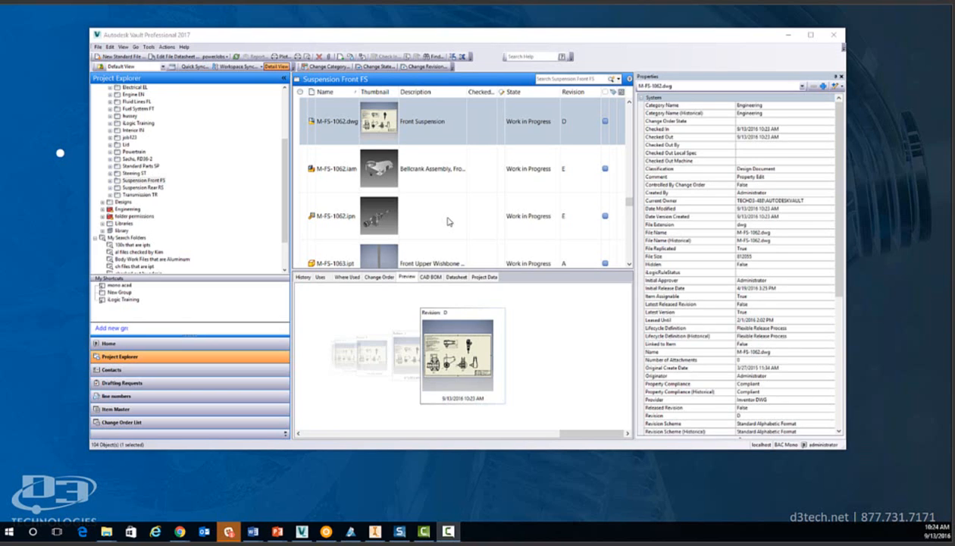
{"action": "left_click", "coordinate": [377, 66]}
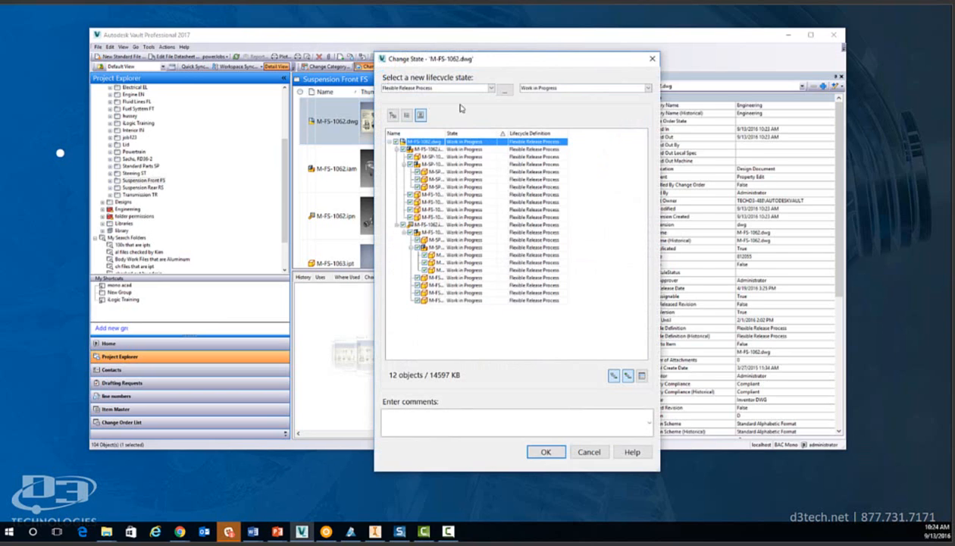
{"action": "left_click", "coordinate": [549, 90]}
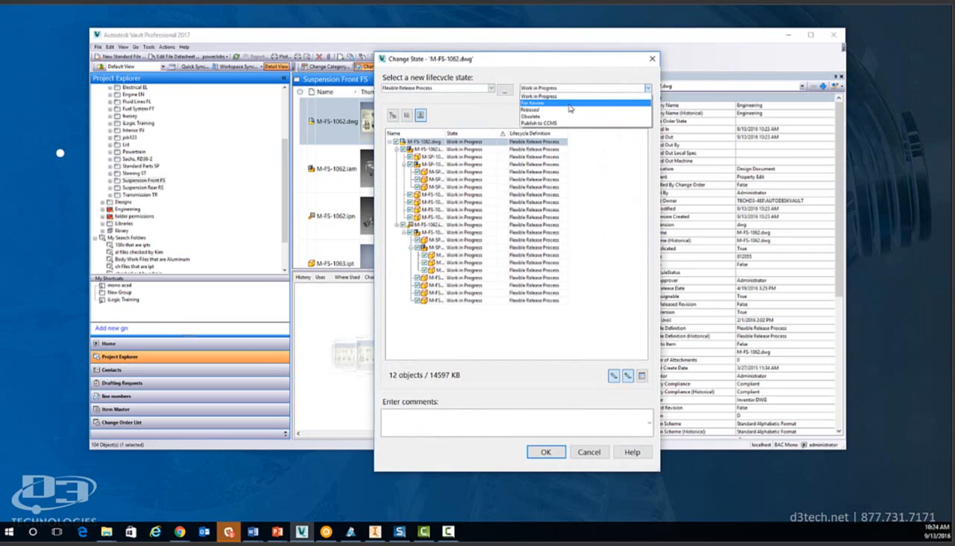
{"action": "left_click", "coordinate": [569, 109]}
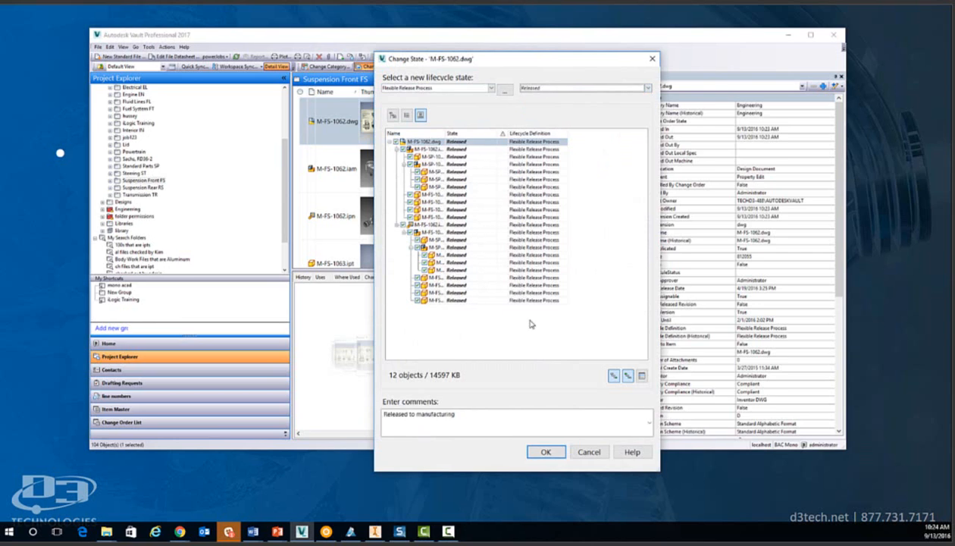
{"action": "left_click", "coordinate": [540, 452]}
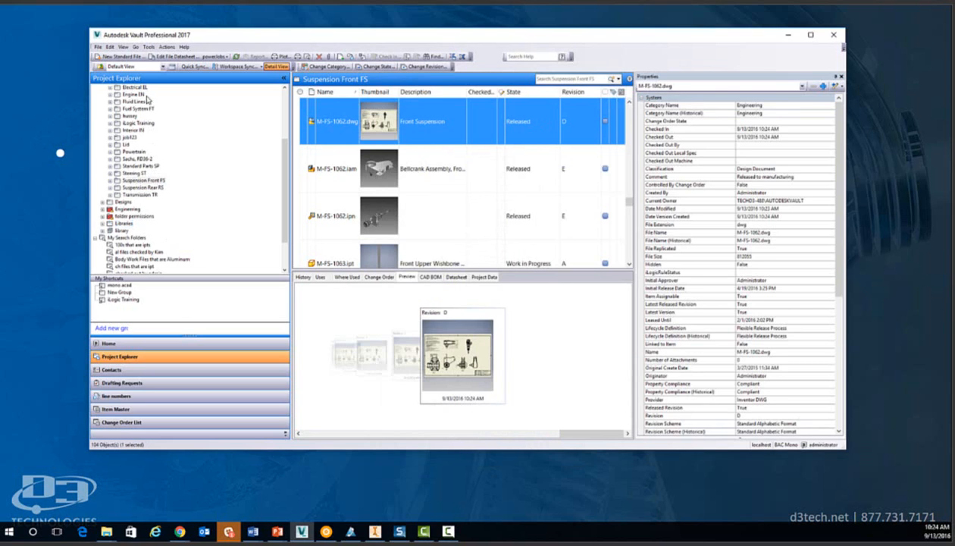
Examine the synchronization and PDF creation jobs in the Job Server Queue, and close it.
{"action": "left_click", "coordinate": [148, 47]}
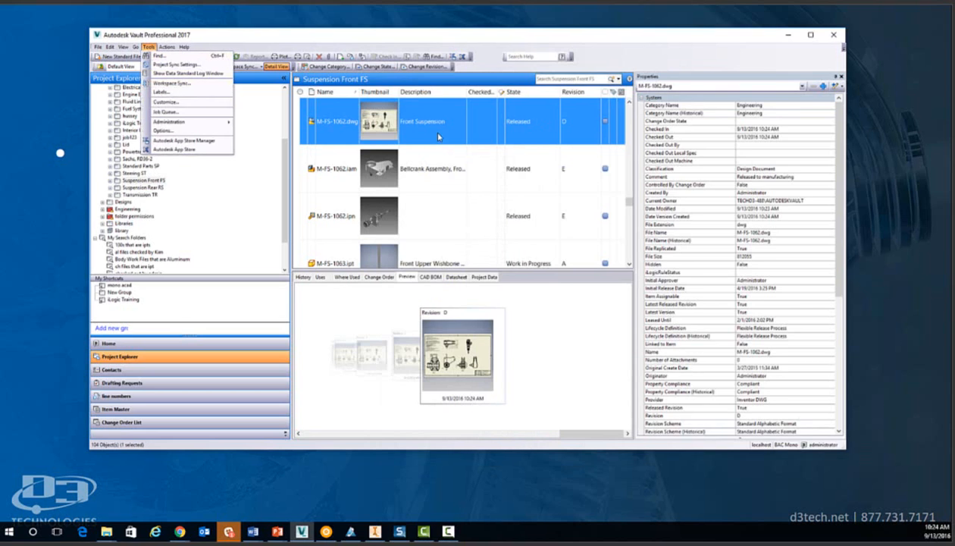
{"action": "left_click", "coordinate": [163, 112]}
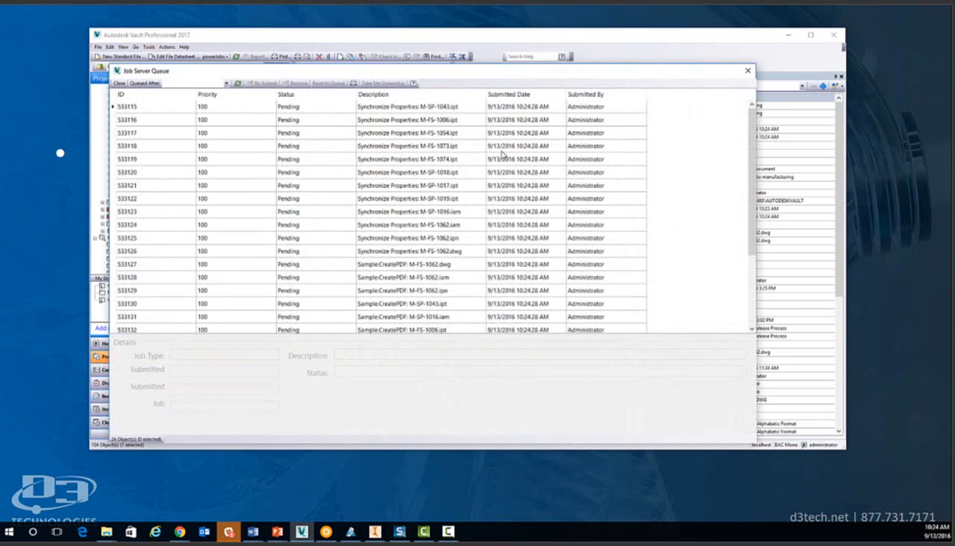
{"action": "scroll", "coordinate": [482, 235], "scroll_direction": "down", "scroll_amount": 3}
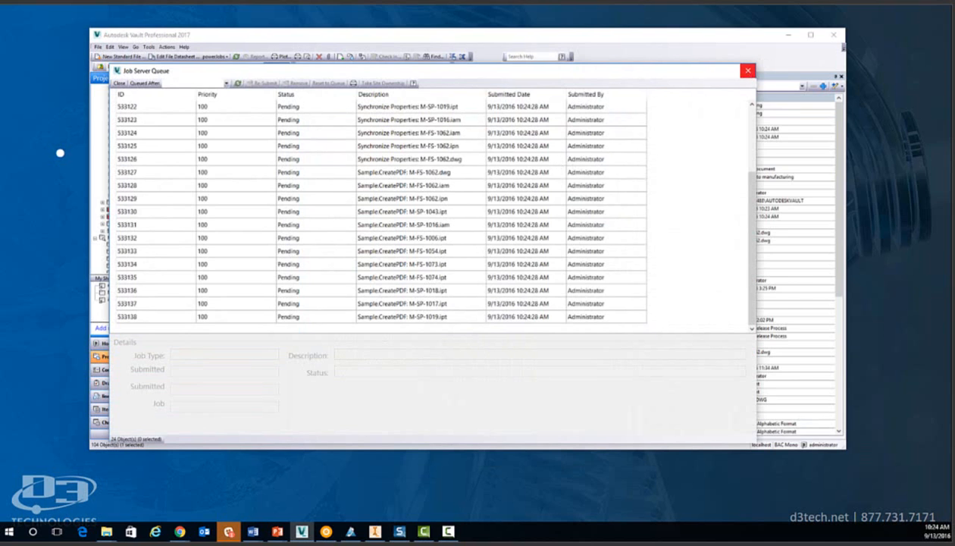
{"action": "left_click", "coordinate": [747, 70]}
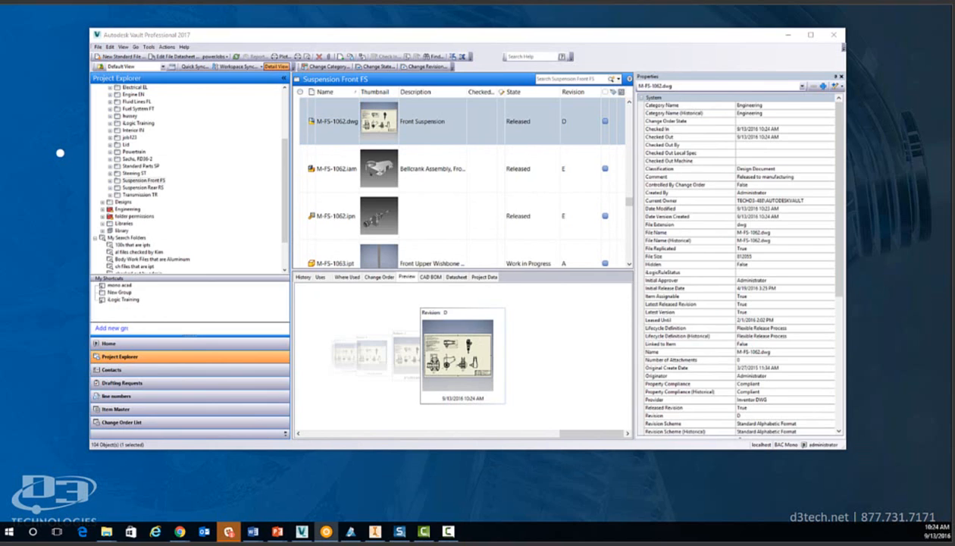
Switch to coolOrange powerJobs, then pause and resume its job processing to run the queued jobs.
{"action": "left_click", "coordinate": [326, 531]}
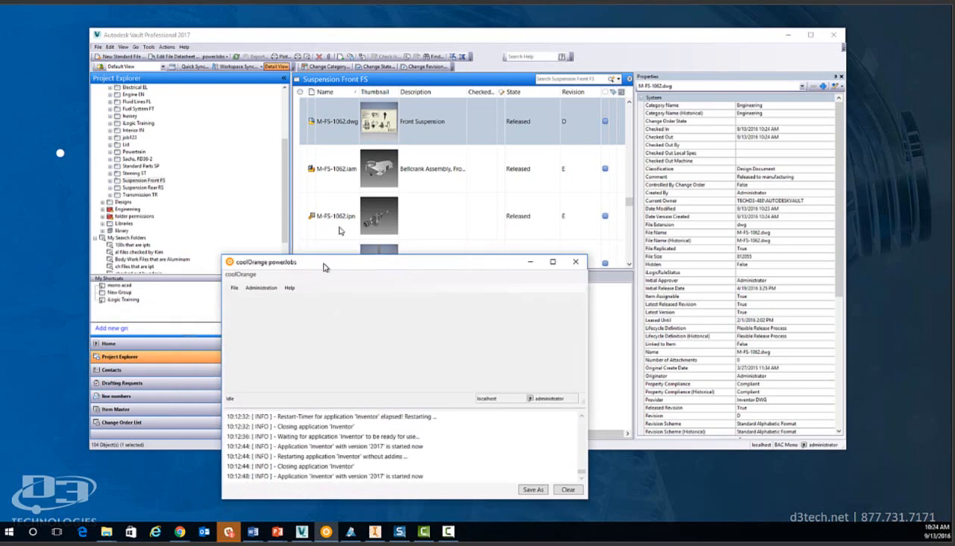
{"action": "left_click_drag", "start_coordinate": [330, 260], "coordinate": [362, 119]}
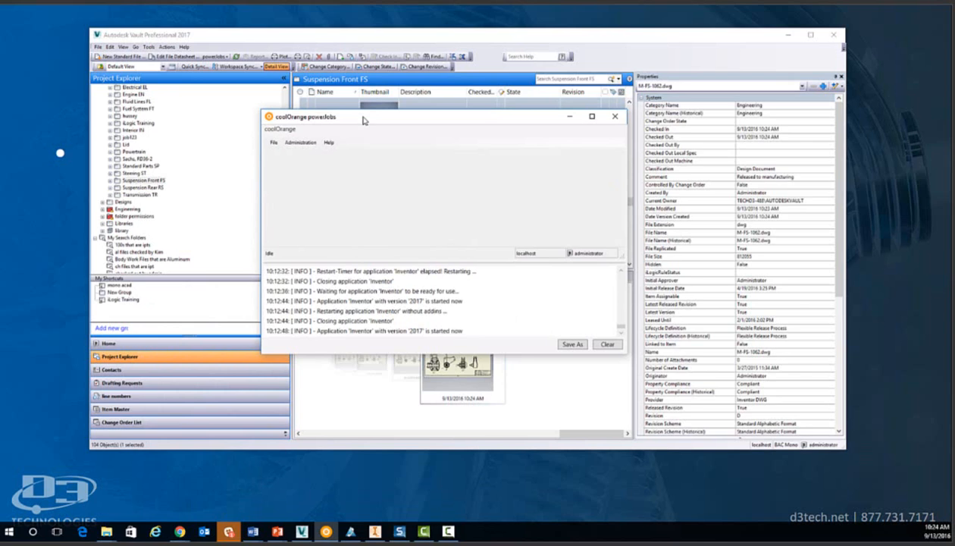
{"action": "left_click", "coordinate": [274, 142]}
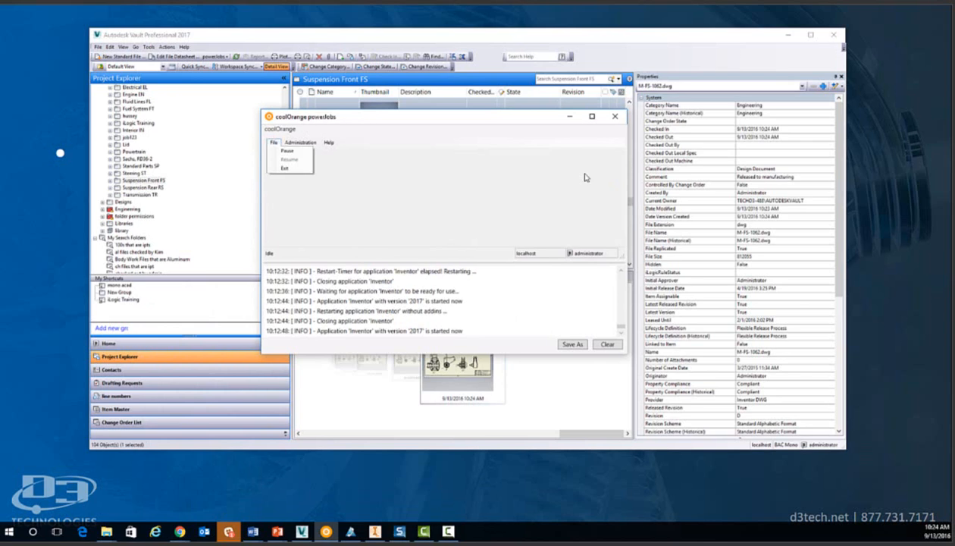
{"action": "left_click", "coordinate": [285, 150]}
{"action": "left_click", "coordinate": [273, 142]}
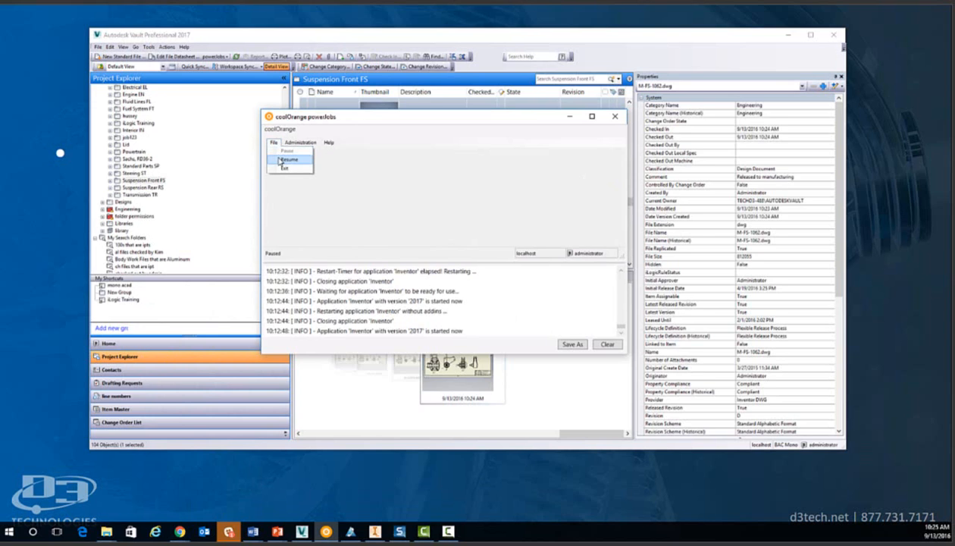
{"action": "left_click", "coordinate": [284, 160]}
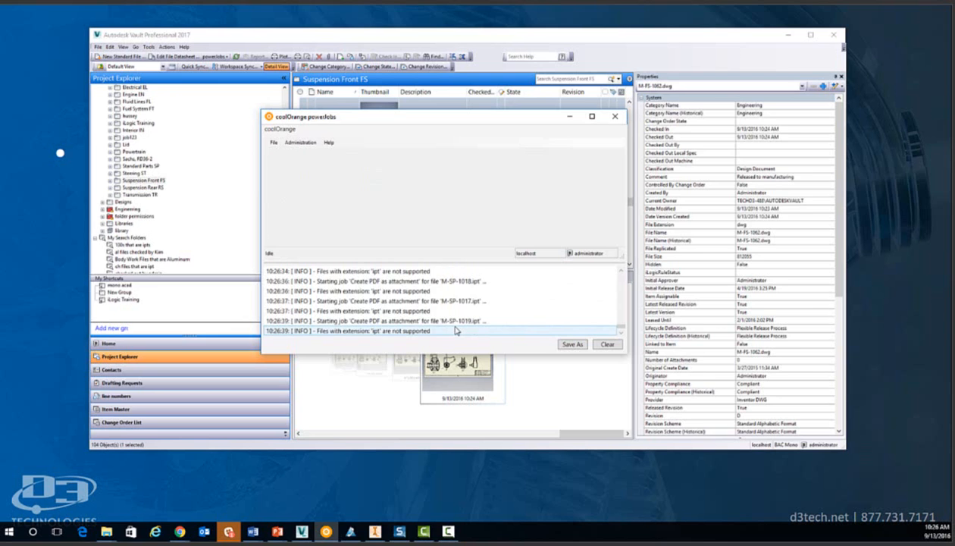
Minimize the powerJobs window and refresh the Suspension Front FS file list in Vault.
{"action": "left_click_drag", "start_coordinate": [519, 123], "coordinate": [498, 125]}
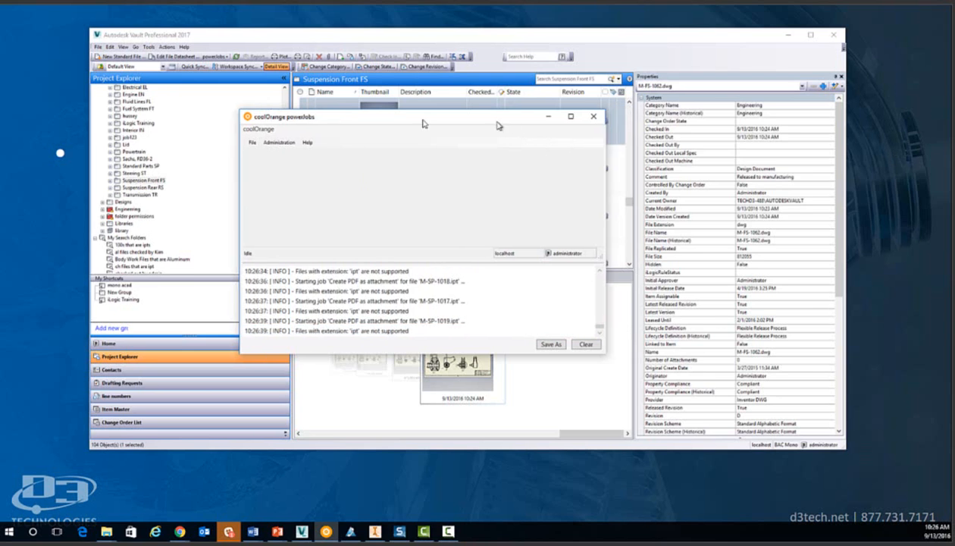
{"action": "left_click", "coordinate": [548, 116]}
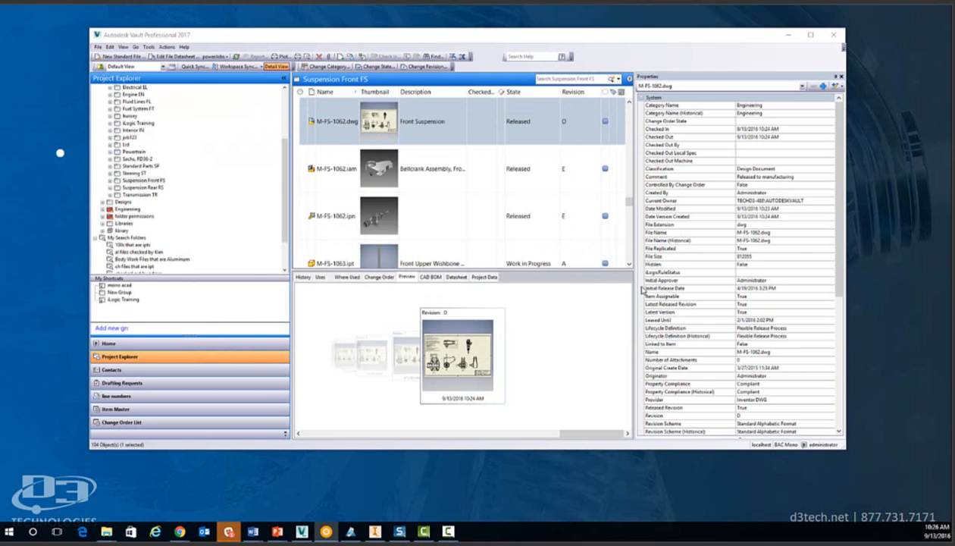
{"action": "left_click", "coordinate": [236, 57]}
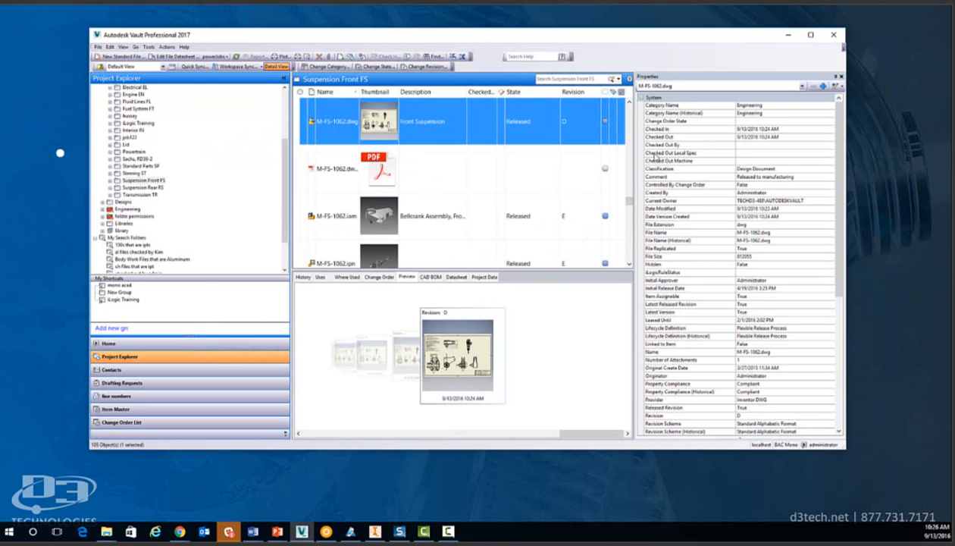
Show the files used by M-FS-1062.dwg and expand its attachments.
{"action": "left_click", "coordinate": [321, 277]}
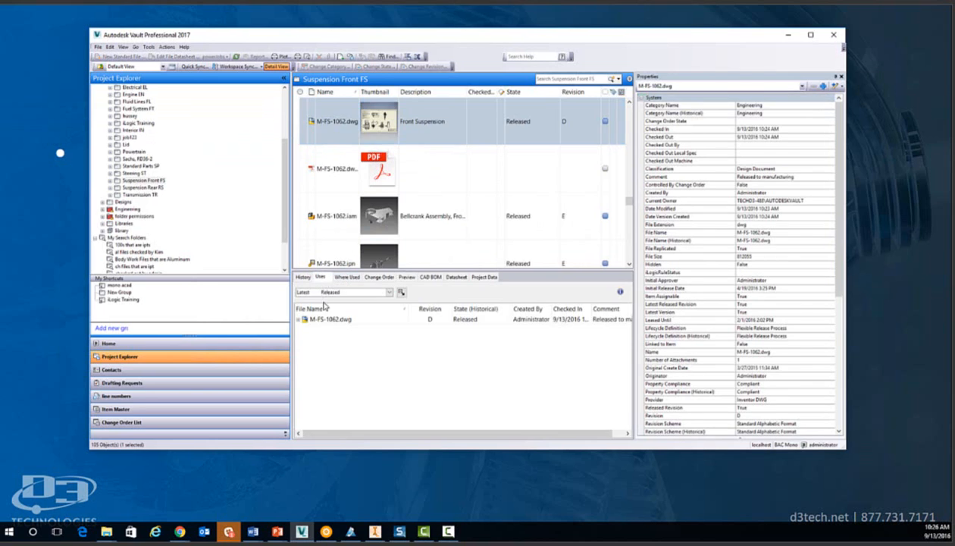
{"action": "left_click", "coordinate": [297, 319]}
{"action": "left_click", "coordinate": [306, 330]}
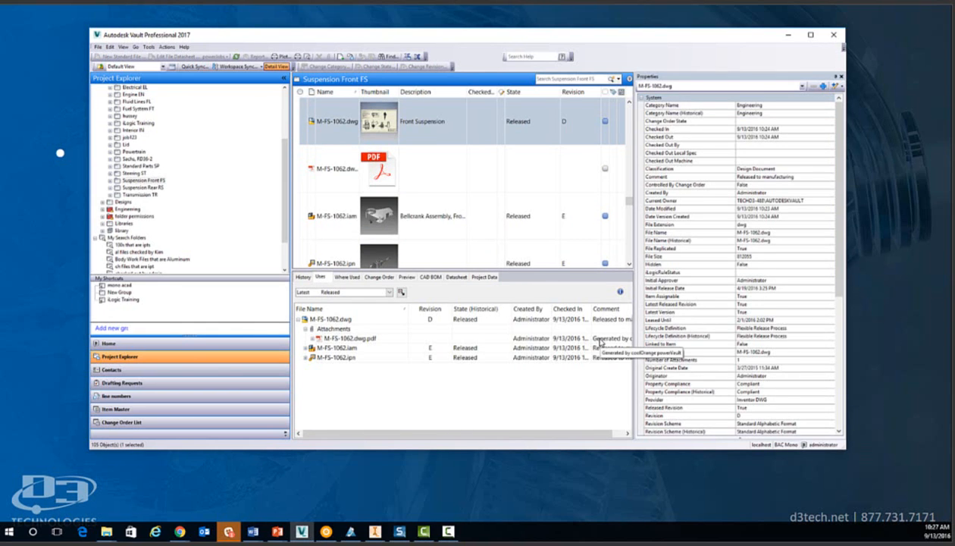
Check where M-FS-1062.dwg.pdf is used as an attachment, and preview the PDF.
{"action": "left_click", "coordinate": [339, 176]}
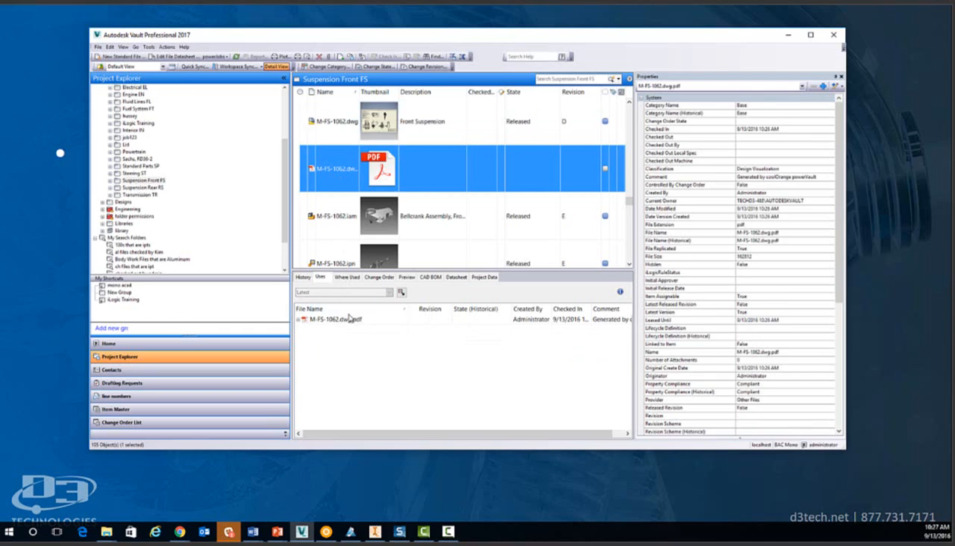
{"action": "left_click", "coordinate": [298, 319]}
{"action": "left_click", "coordinate": [341, 277]}
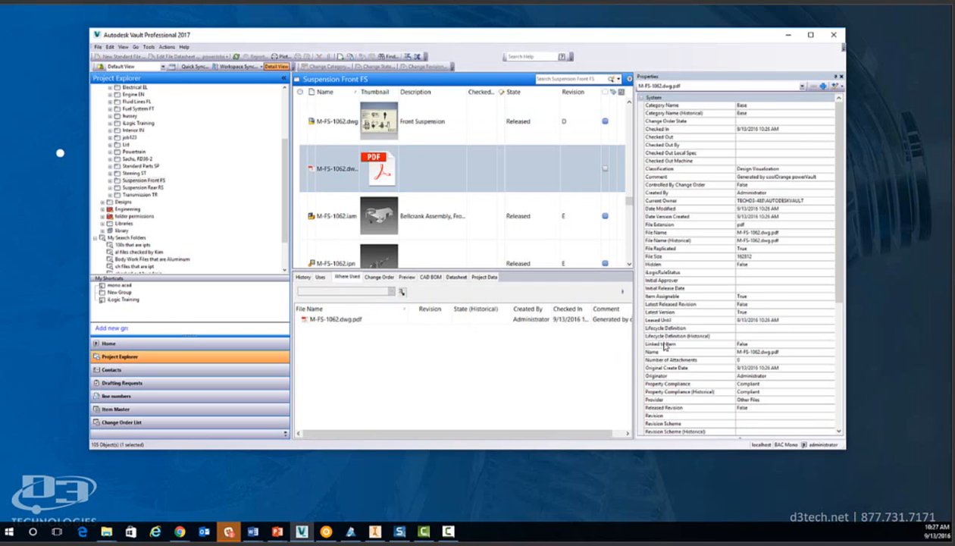
{"action": "left_click", "coordinate": [299, 319]}
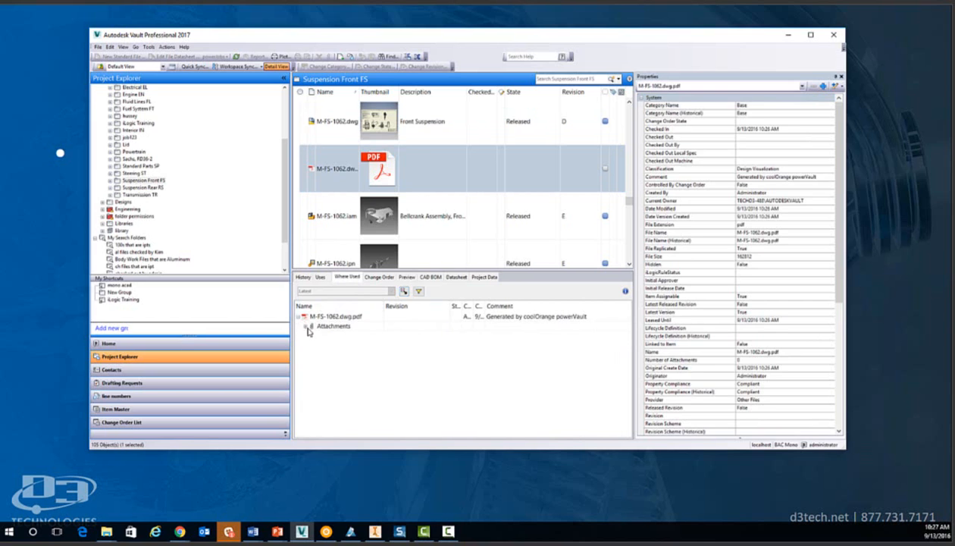
{"action": "left_click", "coordinate": [306, 327]}
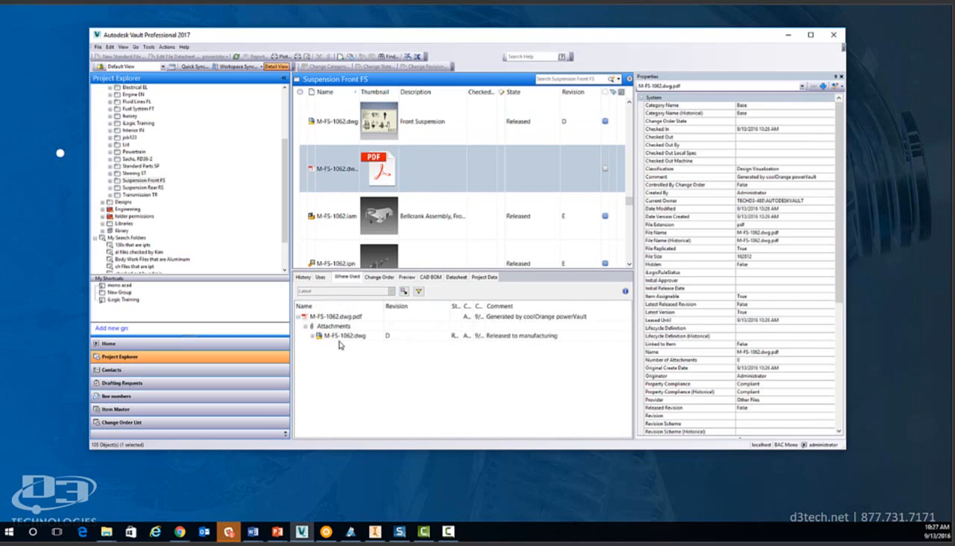
{"action": "left_click", "coordinate": [402, 278]}
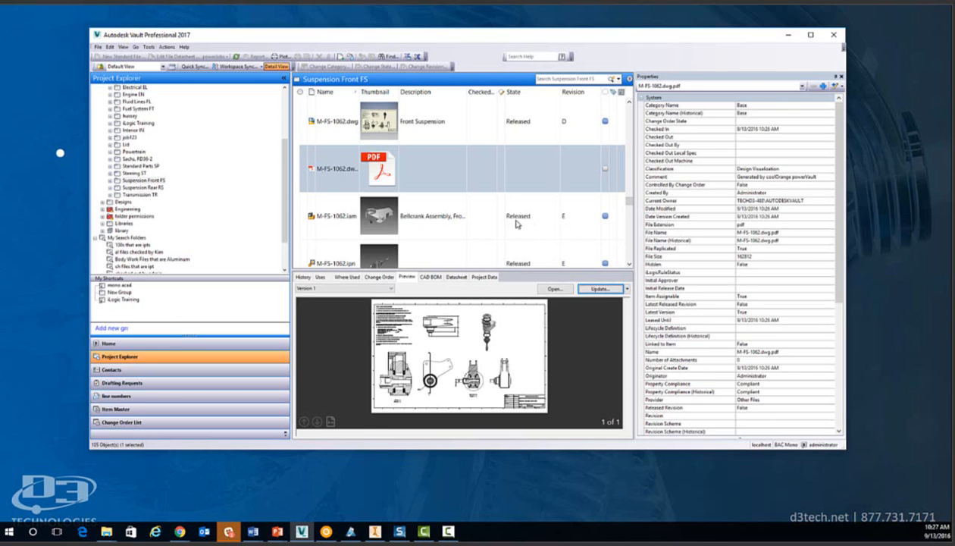
Minimize Vault and advance the presentation to the Configurations slide.
{"action": "left_click", "coordinate": [788, 34]}
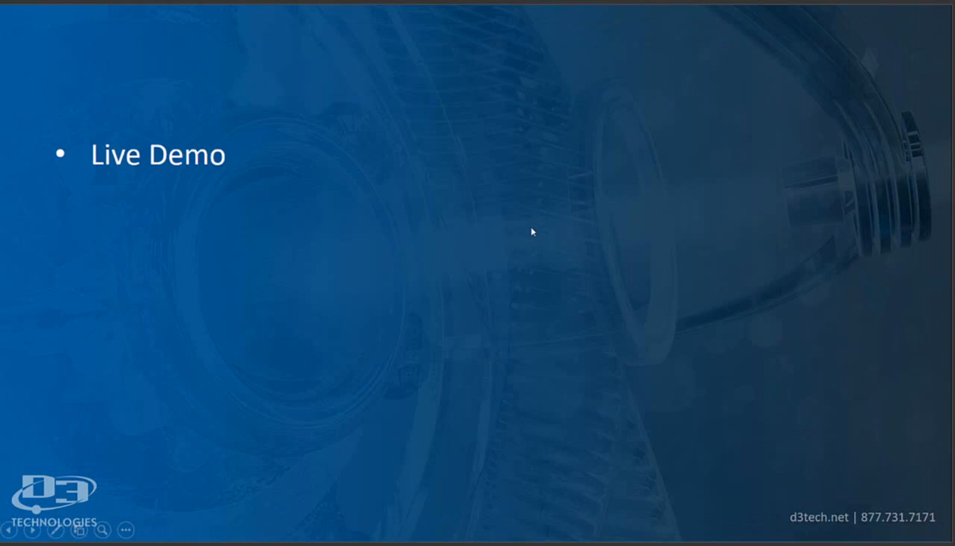
{"action": "left_click", "coordinate": [208, 322]}
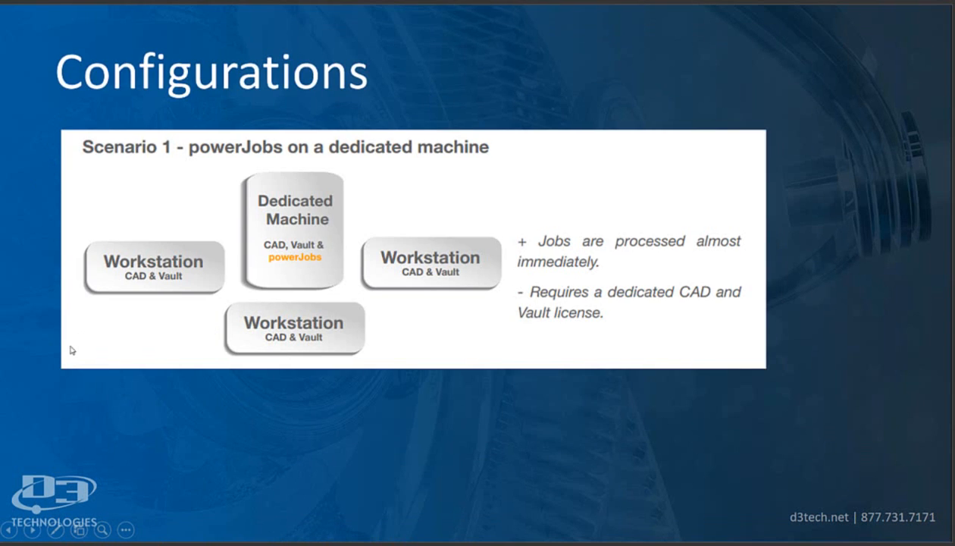